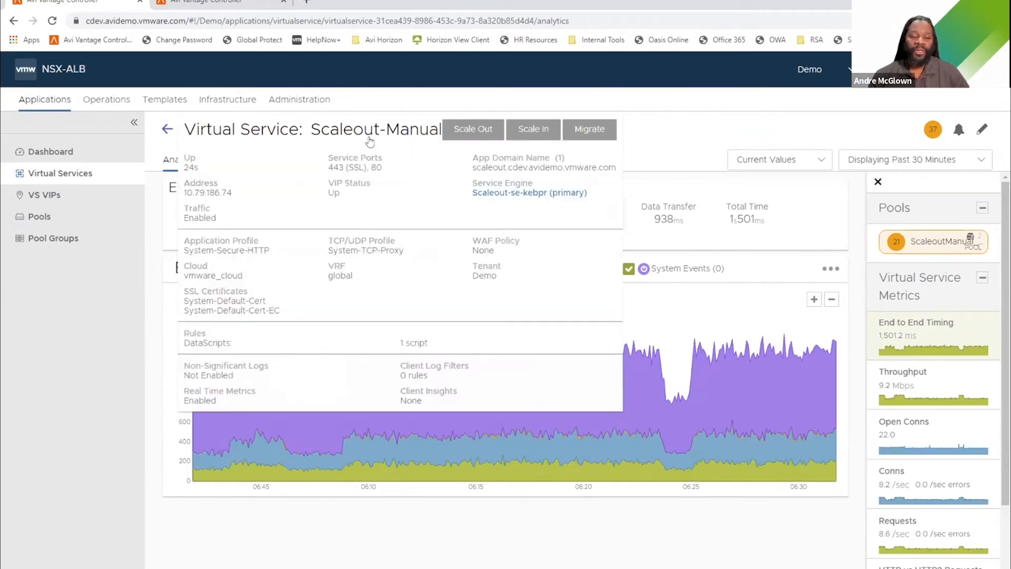
Scale out Scaleout-Manual with VIP 10.79.186.74 and automatic Service Engine selection
click(473, 128)
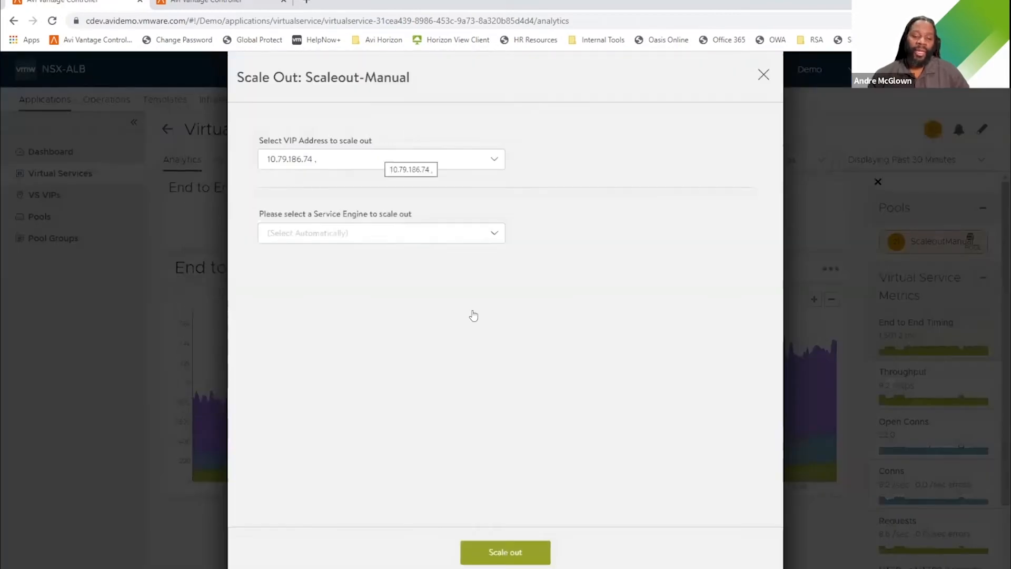
click(505, 551)
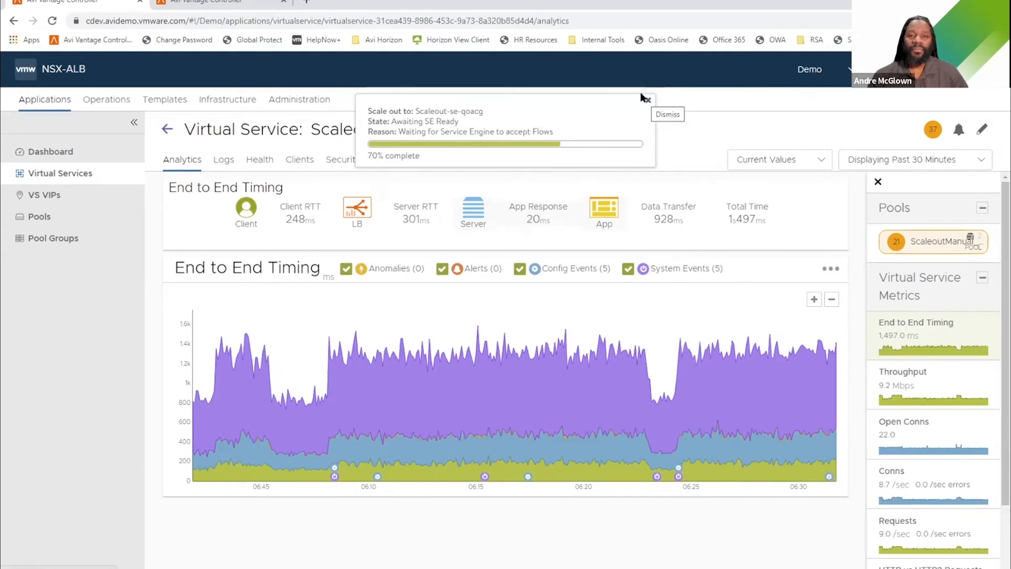
Dismiss the scale-out progress notice for Scaleout-Manual
click(644, 100)
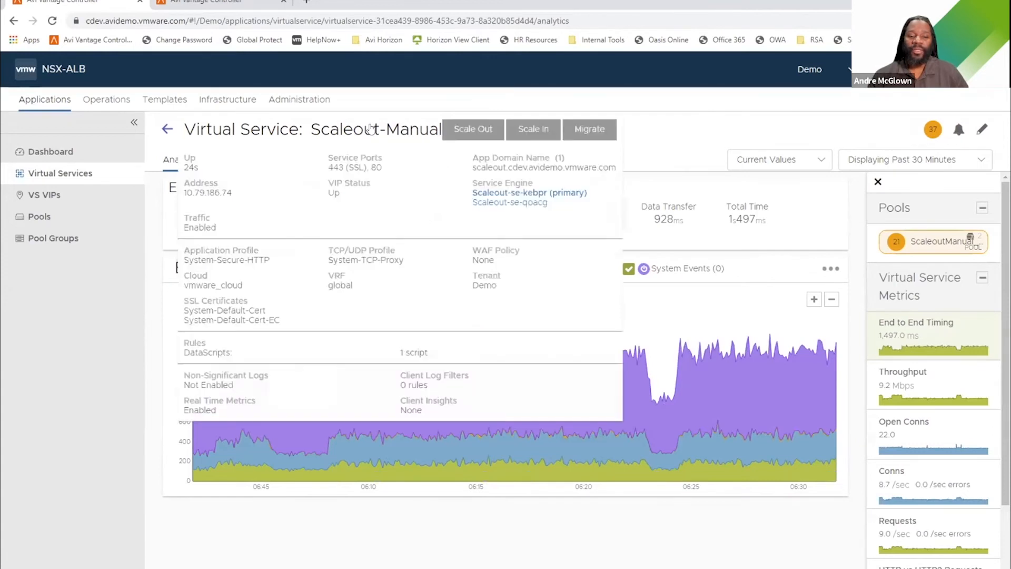
mouse_move(262, 129)
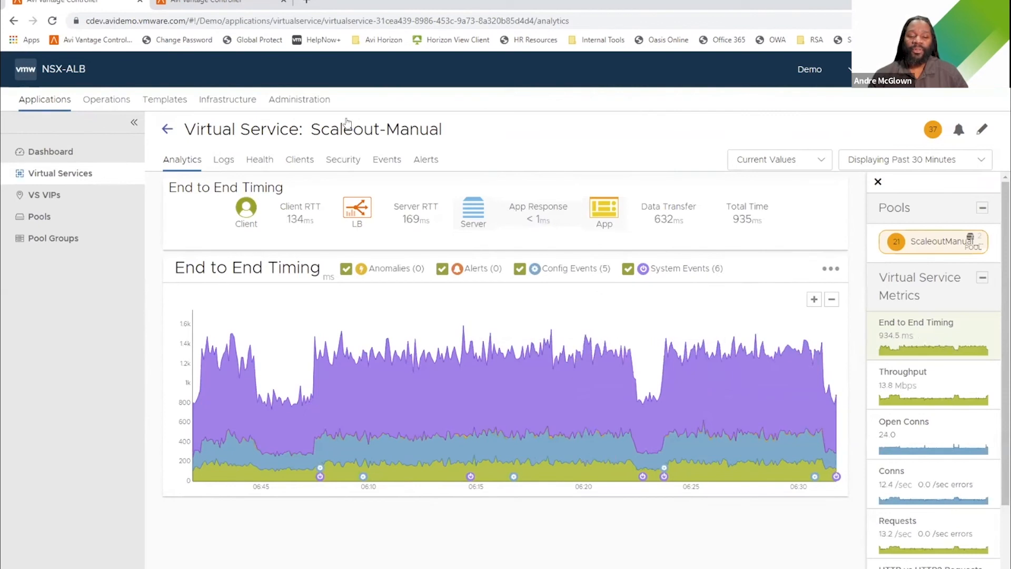
mouse_move(372, 129)
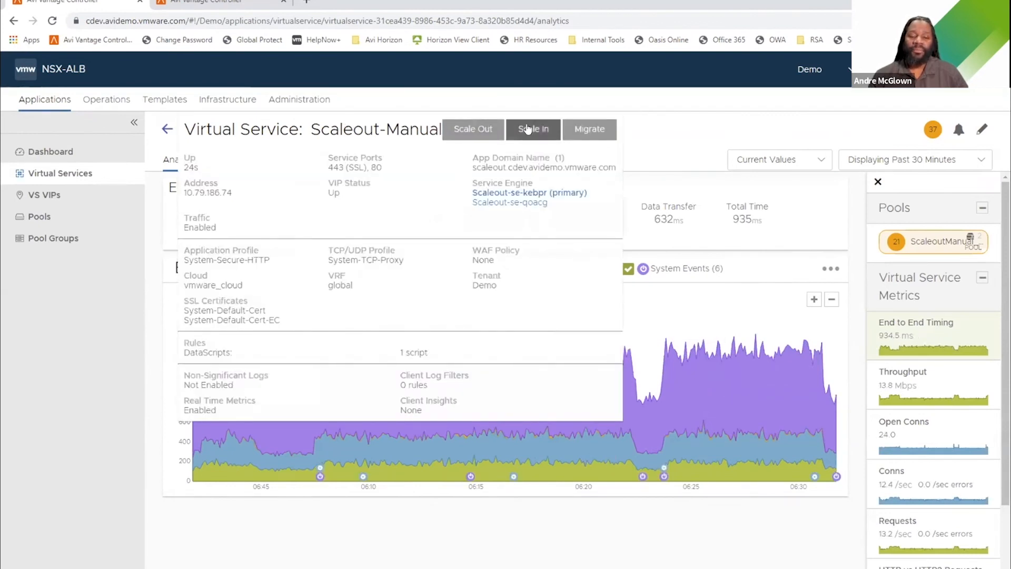
Scale in Scaleout-Manual with the default VIP and automatic Service Engine selection
click(528, 129)
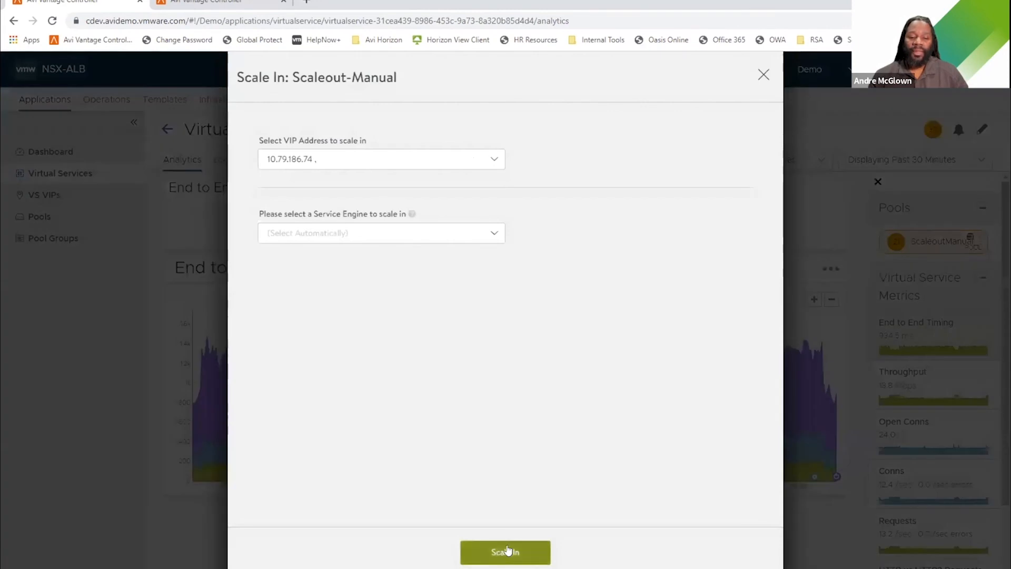
click(507, 550)
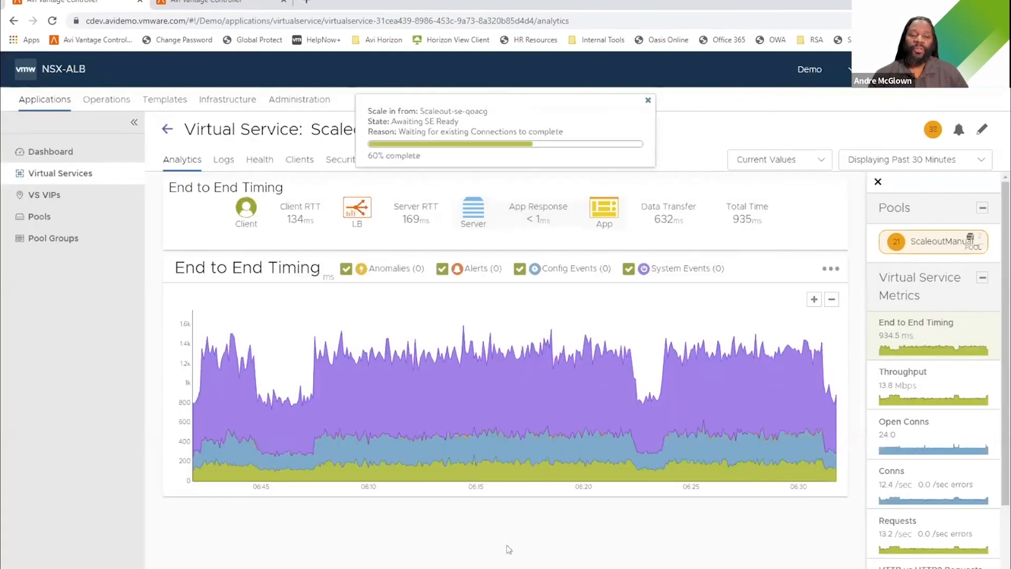